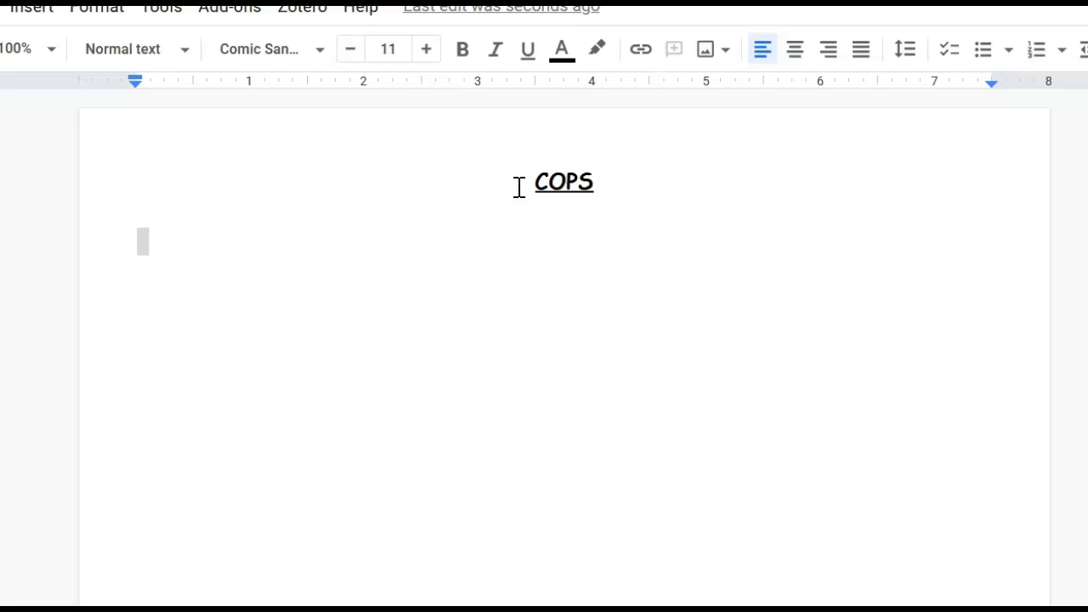
Put the caret on the empty line beneath the COPS title.
{"action": "left_click", "coordinate": [514, 187]}
{"action": "left_click", "coordinate": [520, 183]}
{"action": "left_click", "coordinate": [189, 252]}
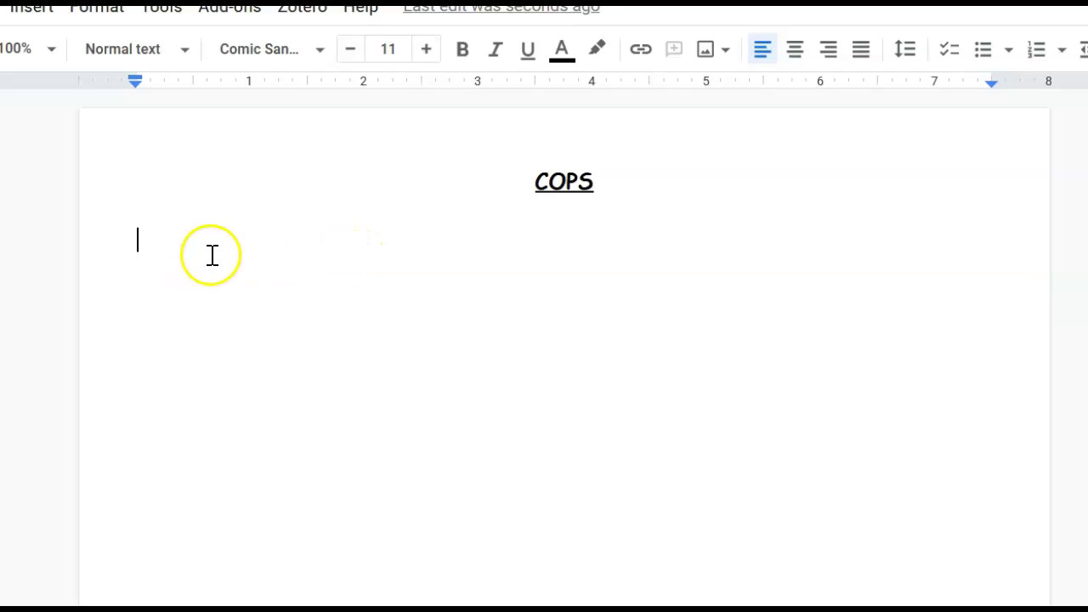
Enter 'C capitalization' as the first list line, fixing typos, then begin a new line.
{"action": "type", "text": "c"}
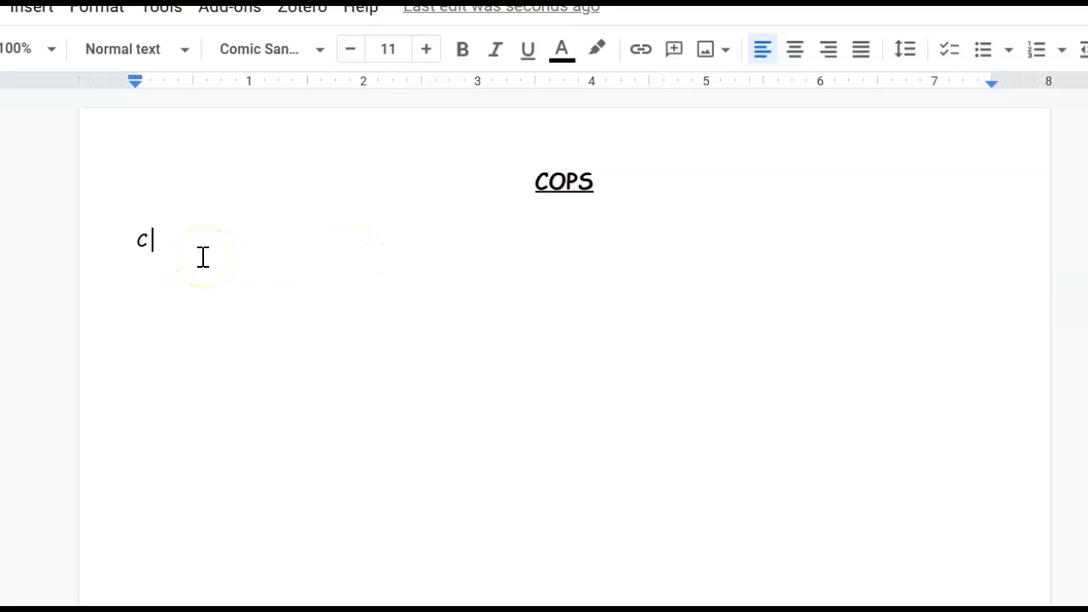
{"action": "type", "text": " capital"}
{"action": "type", "text": "icatio"}
{"action": "key", "text": "BackSpace"}
{"action": "key", "text": "BackSpace"}
{"action": "key", "text": "BackSpace"}
{"action": "key", "text": "BackSpace"}
{"action": "key", "text": "BackSpace"}
{"action": "type", "text": "zaiton"}
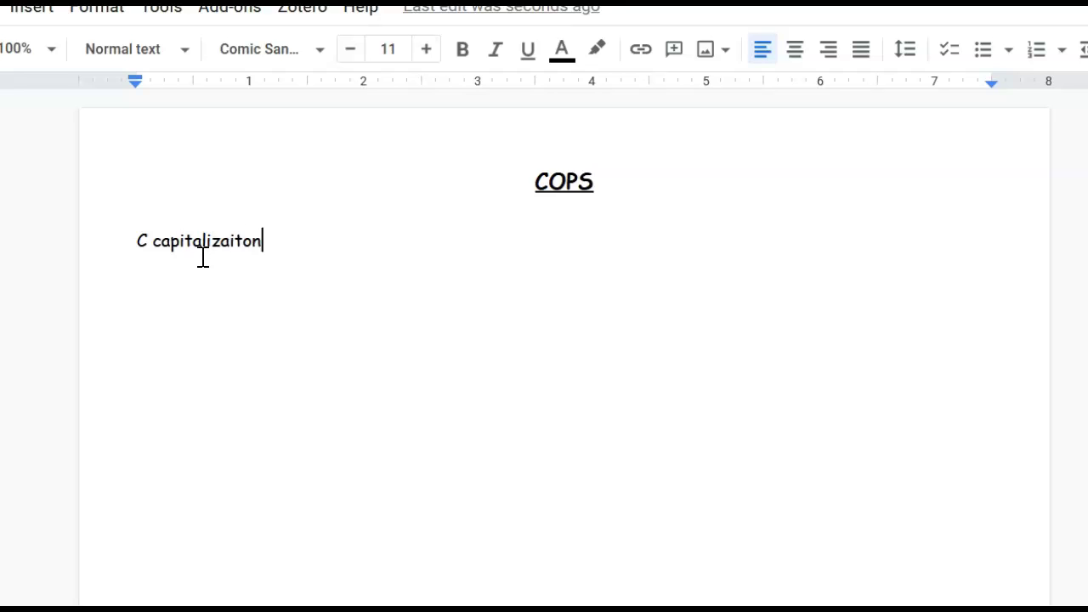
{"action": "type", "text": "\\\\"}
{"action": "key", "text": "BackSpace"}
{"action": "key", "text": "BackSpace"}
{"action": "key", "text": "BackSpace"}
{"action": "key", "text": "BackSpace"}
{"action": "type", "text": "on"}
{"action": "key", "text": "Return"}
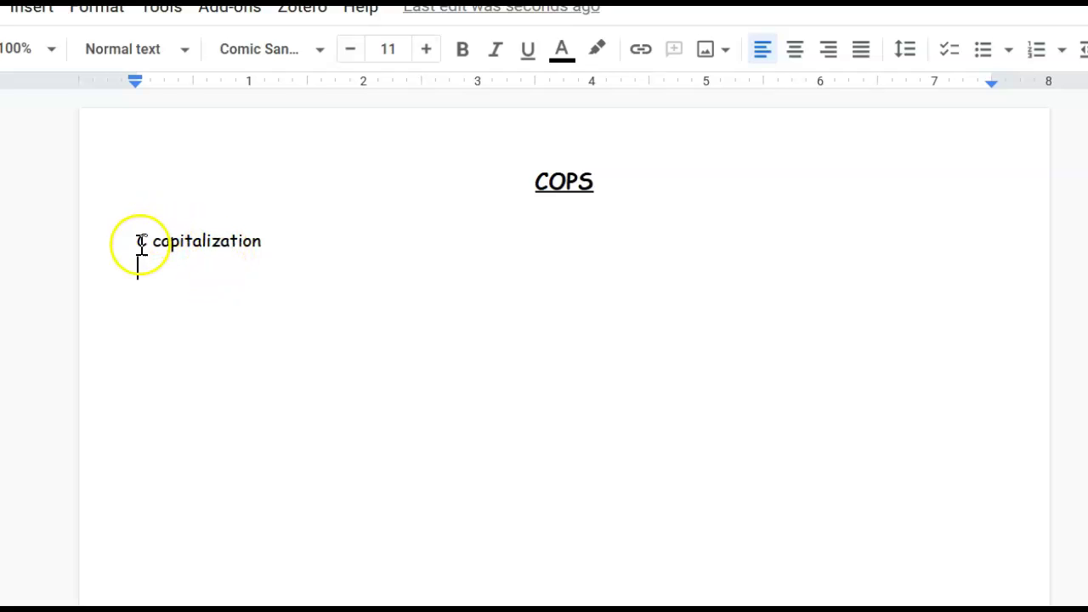
Increase the list text to size 14 and add 'O Organization' on the second line.
{"action": "left_click_drag", "start_coordinate": [136, 238], "coordinate": [257, 290]}
{"action": "left_click", "coordinate": [430, 51]}
{"action": "left_click", "coordinate": [430, 51]}
{"action": "left_click", "coordinate": [430, 51]}
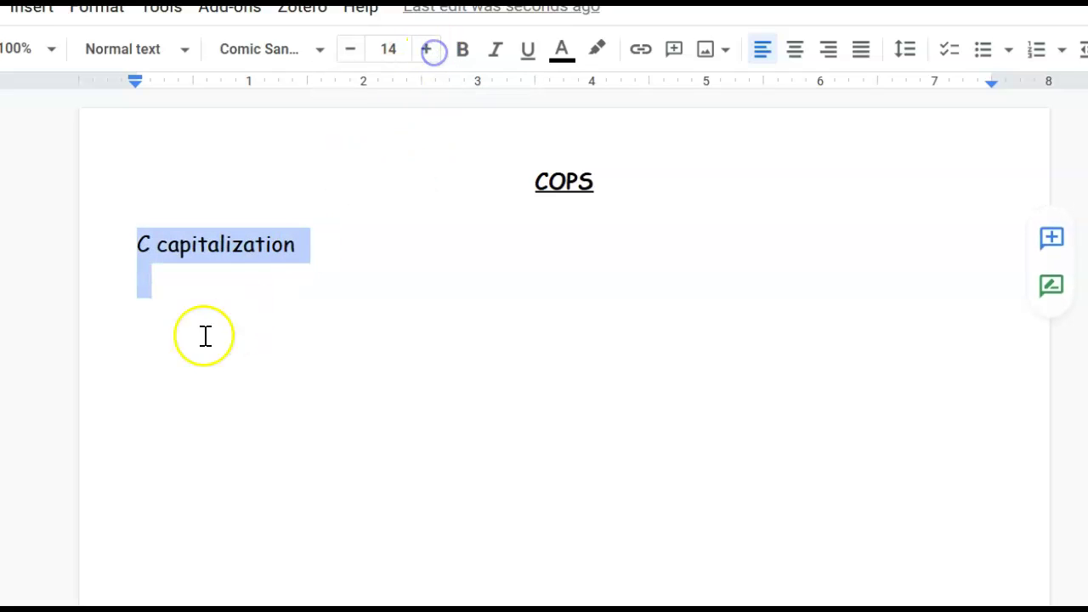
{"action": "left_click", "coordinate": [175, 294]}
{"action": "type", "text": "O"}
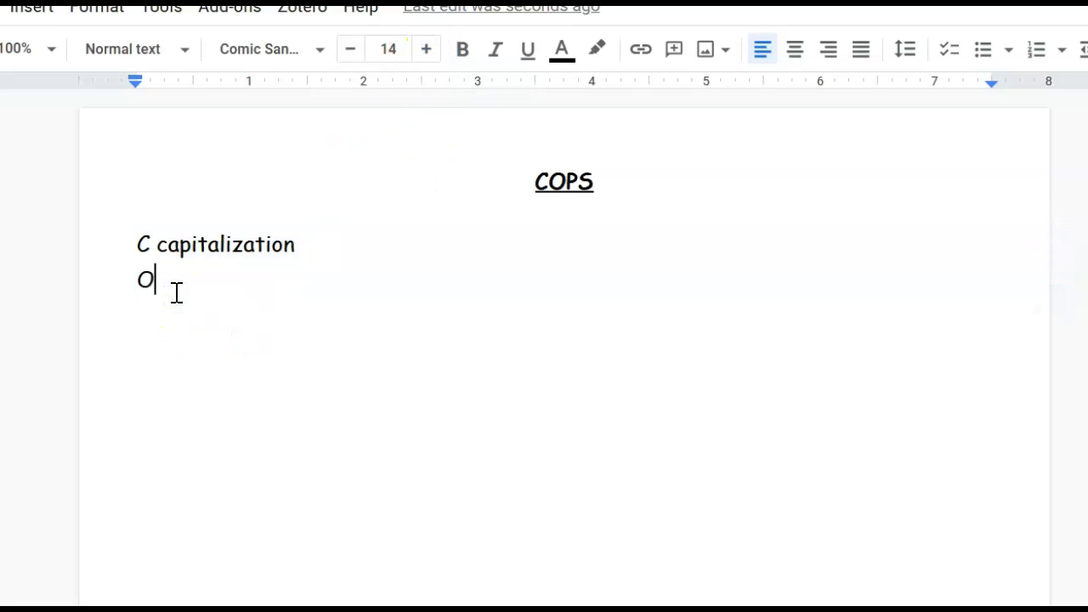
{"action": "type", "text": " Organization"}
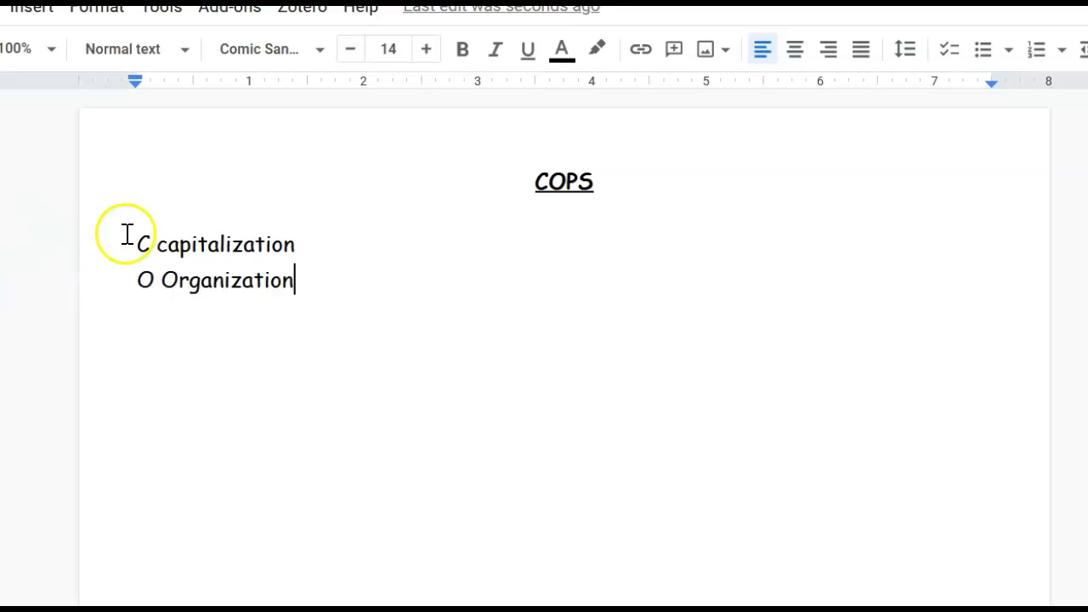
Capitalize the first line's word to 'Capitalization'.
{"action": "left_click", "coordinate": [169, 245]}
{"action": "key", "text": "BackSpace"}
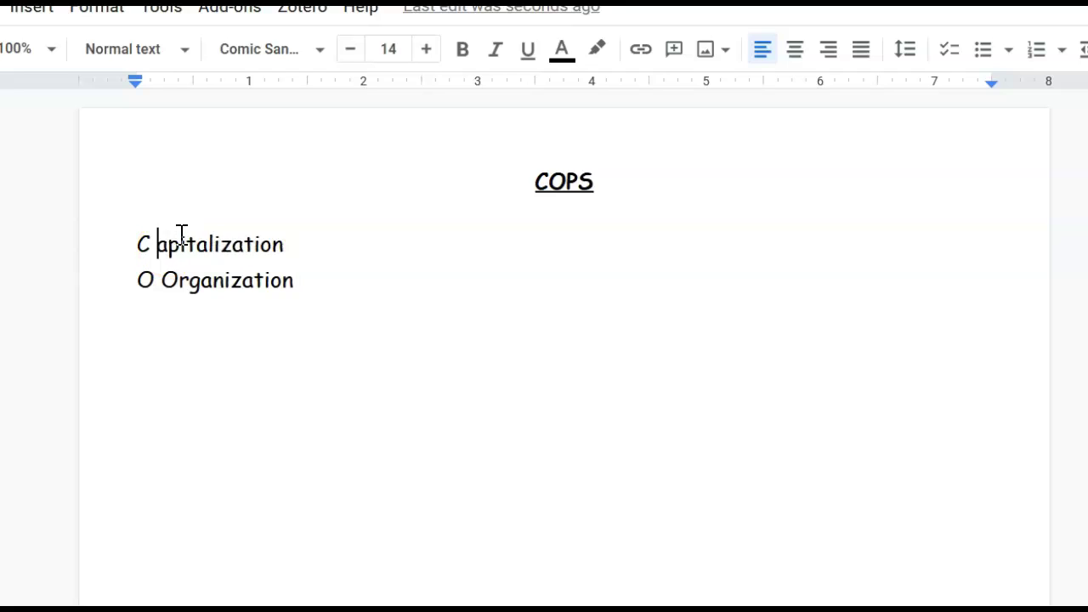
{"action": "type", "text": "C"}
{"action": "left_click", "coordinate": [304, 281]}
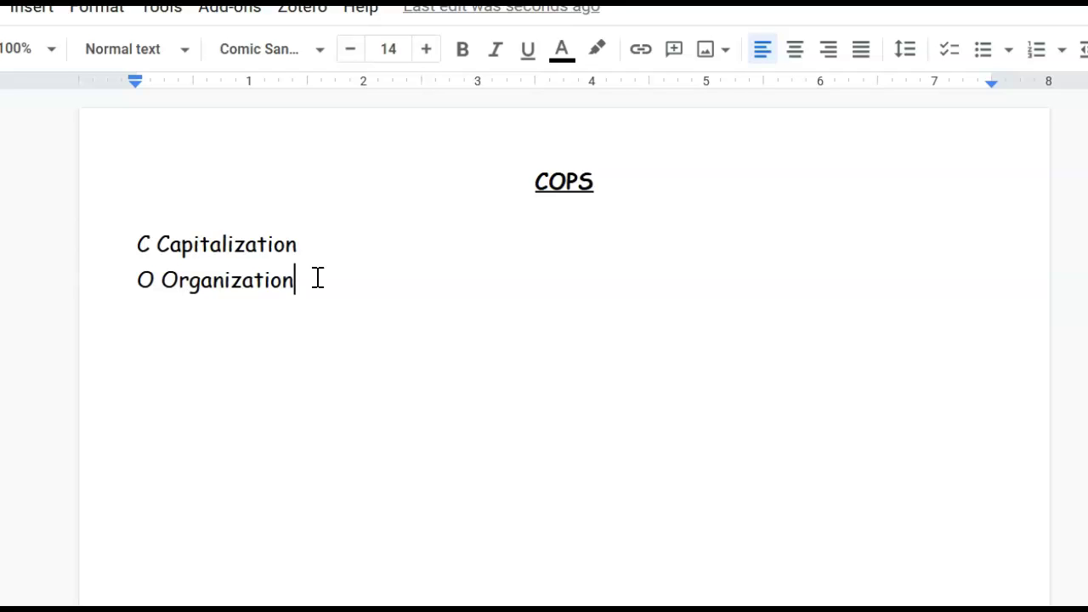
Add 'P Punctuation' (correcting 'Punctuaton') and 'S Spelling' as new lines.
{"action": "key", "text": "Return"}
{"action": "type", "text": "P Punctuaton"}
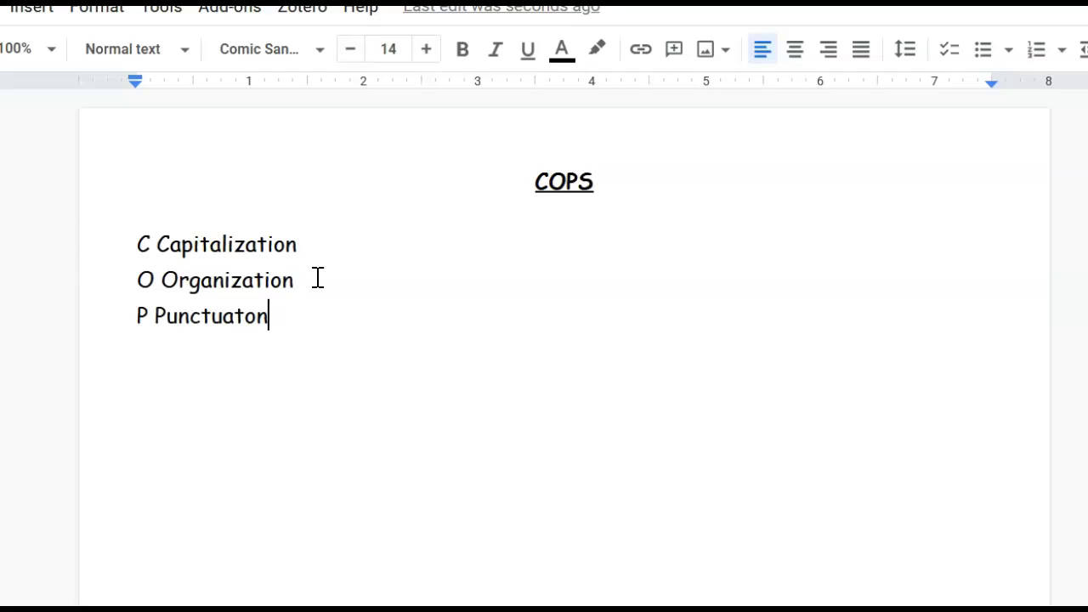
{"action": "key", "text": "BackSpace"}
{"action": "key", "text": "BackSpace"}
{"action": "type", "text": "ion"}
{"action": "key", "text": "Return"}
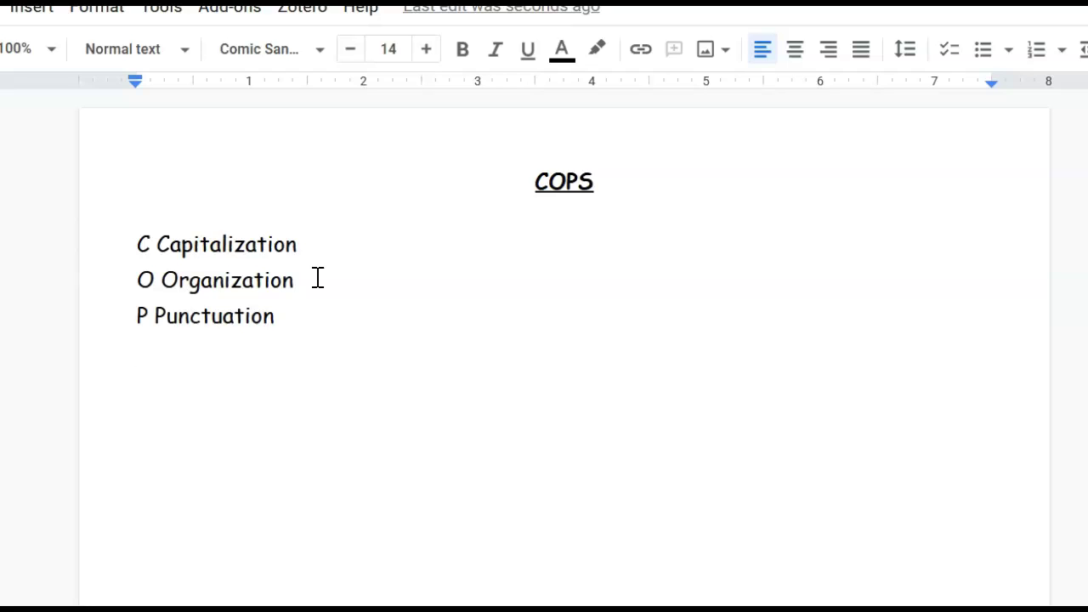
{"action": "type", "text": "S Spelling"}
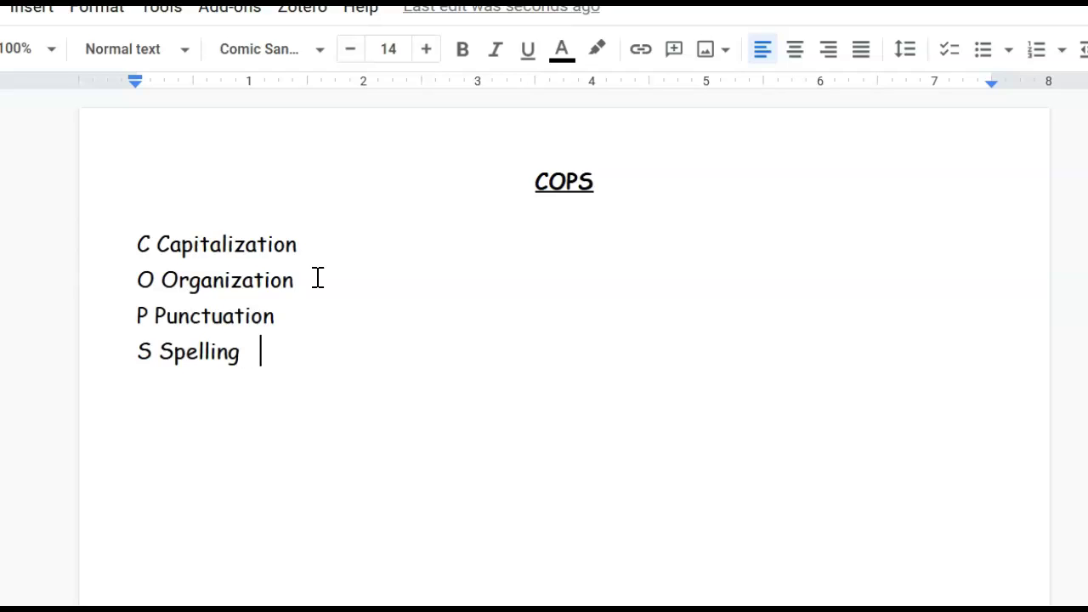
Type the example sentence 'The mom ran to the stoore' after Spelling.
{"action": "type", "text": "bo"}
{"action": "key", "text": "BackSpace"}
{"action": "key", "text": "BackSpace"}
{"action": "type", "text": "the mom"}
{"action": "key", "text": "BackSpace"}
{"action": "key", "text": "BackSpace"}
{"action": "key", "text": "BackSpace"}
{"action": "key", "text": "BackSpace"}
{"action": "key", "text": "BackSpace"}
{"action": "key", "text": "BackSpace"}
{"action": "key", "text": "BackSpace"}
{"action": "type", "text": "The mom "}
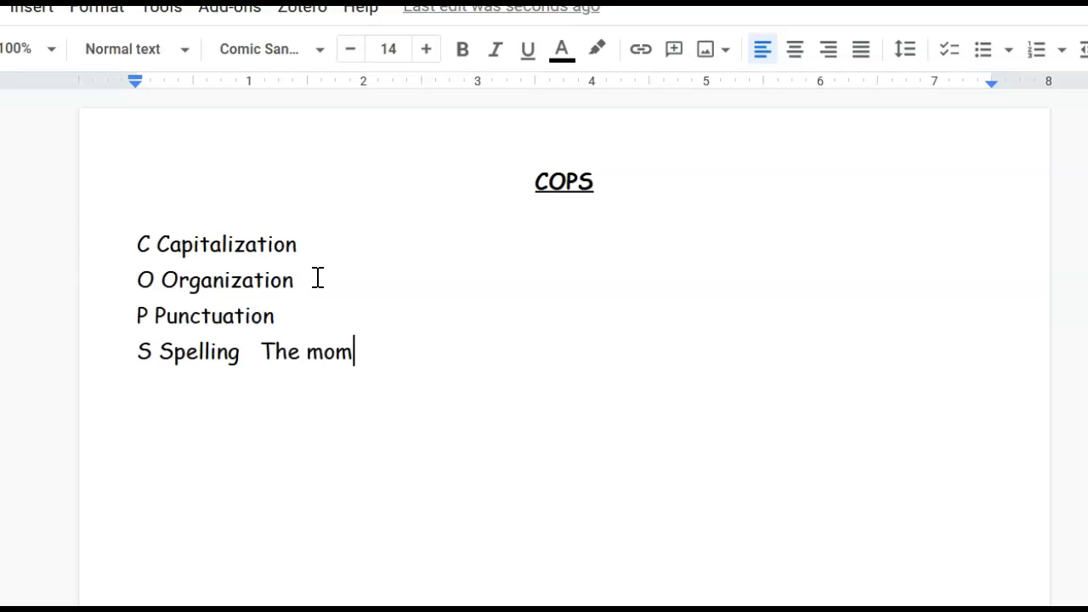
{"action": "type", "text": "ran to the sto"}
{"action": "type", "text": "ore"}
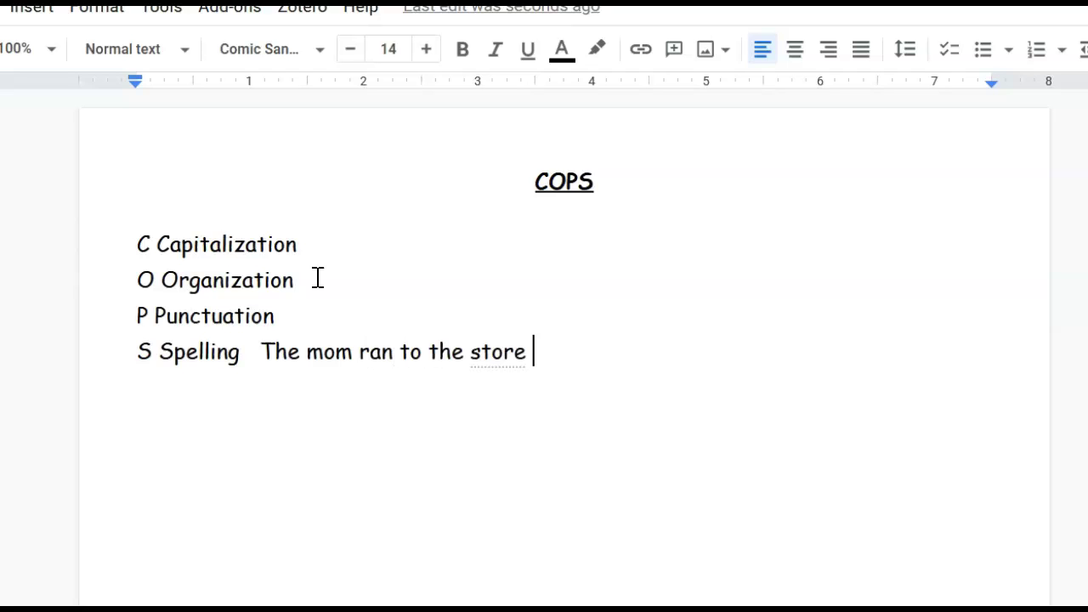
{"action": "key", "text": "BackSpace"}
{"action": "key", "text": "BackSpace"}
{"action": "key", "text": "BackSpace"}
{"action": "type", "text": "ore"}
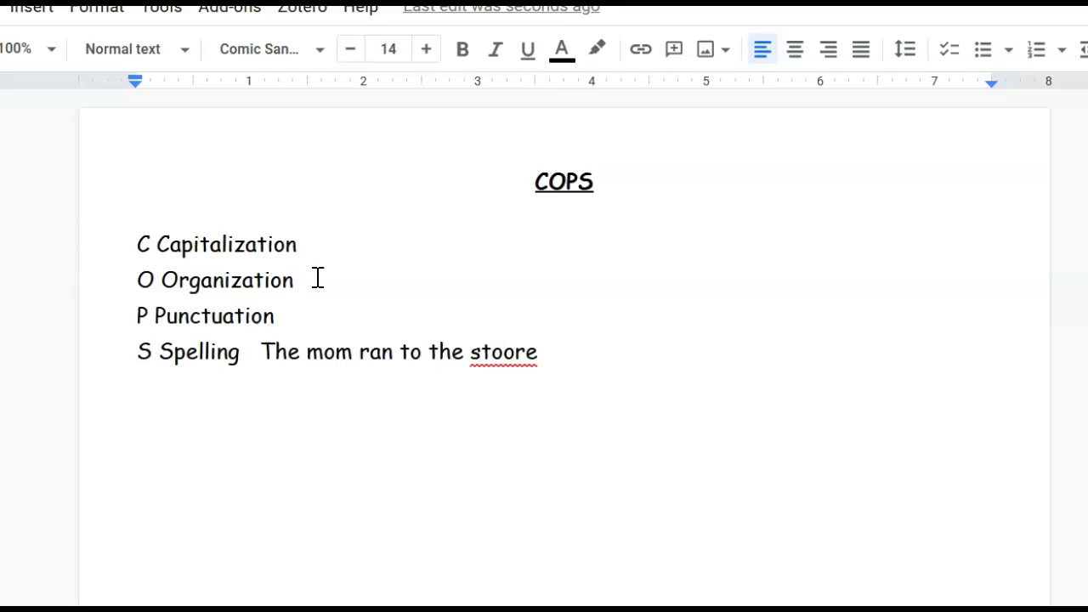
Correct 'stoore' to 'store' via the spelling suggestion, then select the sentence's ending.
{"action": "left_click", "coordinate": [504, 351]}
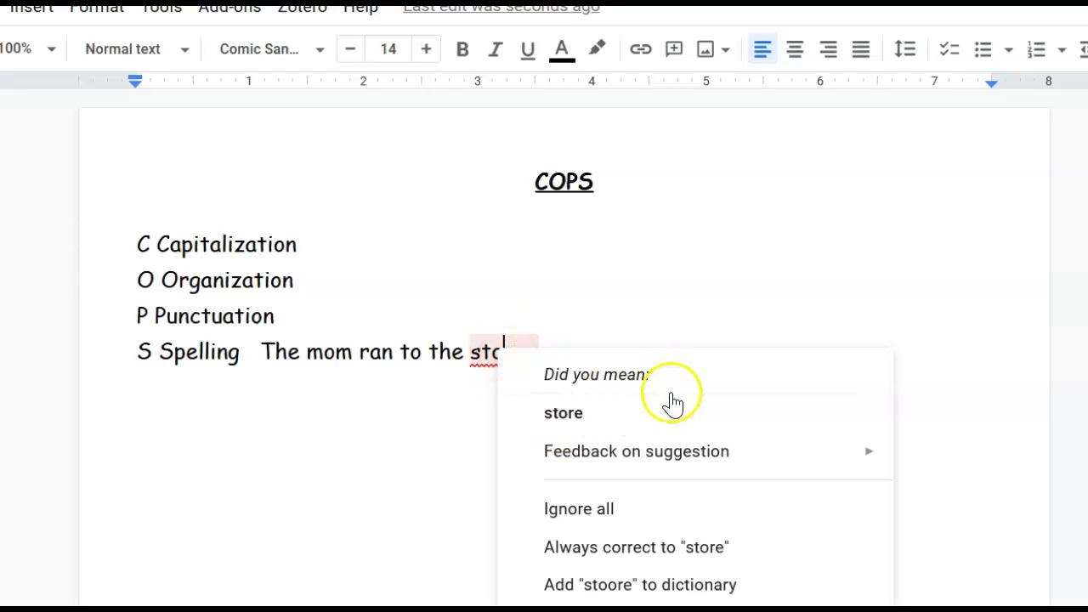
{"action": "left_click", "coordinate": [590, 417]}
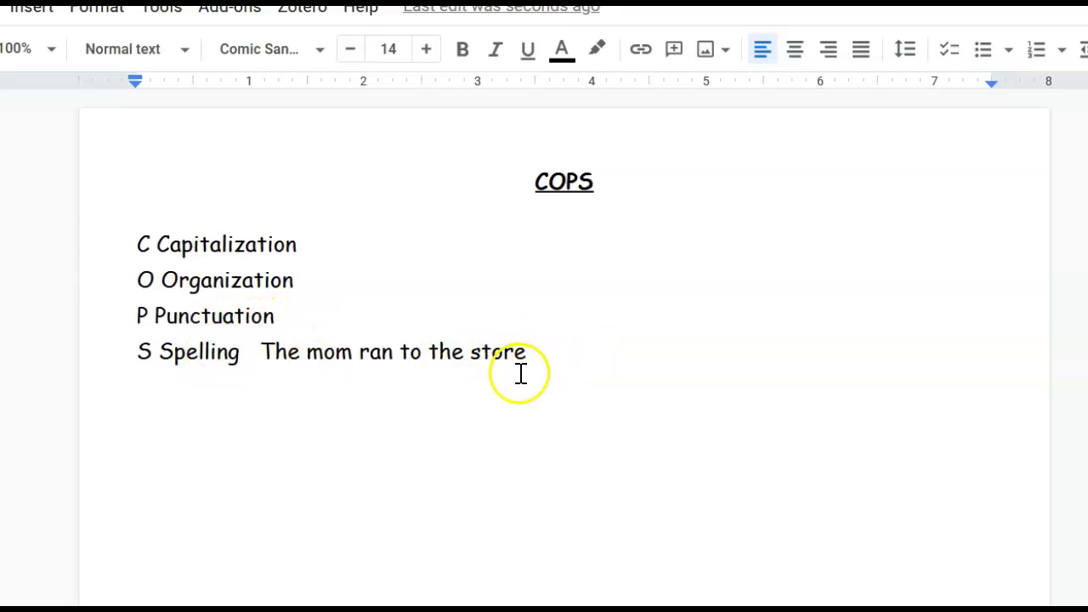
{"action": "left_click_drag", "start_coordinate": [529, 352], "coordinate": [408, 357]}
Replace the sentence ending with 'too the store.'.
{"action": "key", "text": "BackSpace"}
{"action": "key", "text": "BackSpace"}
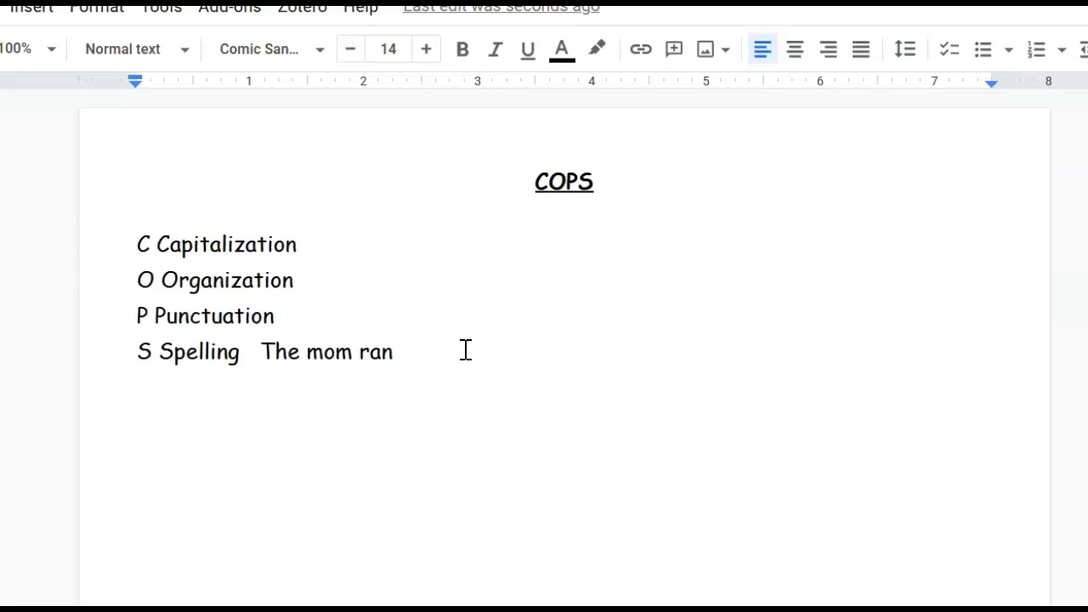
{"action": "type", "text": "of the stor"}
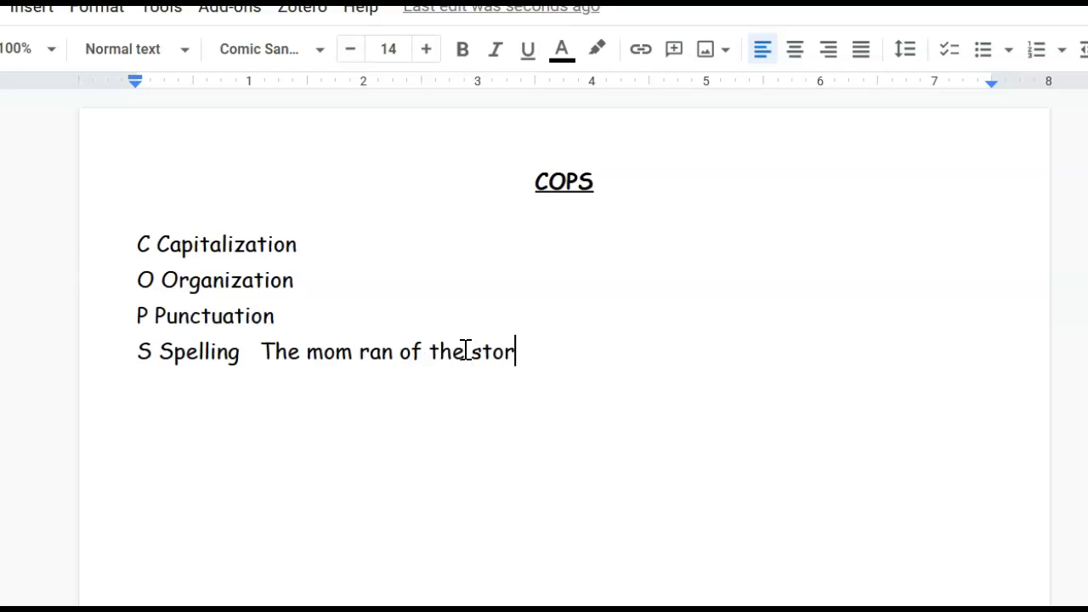
{"action": "type", "text": "e"}
{"action": "key", "text": "BackSpace"}
{"action": "key", "text": "BackSpace"}
{"action": "key", "text": "BackSpace"}
{"action": "key", "text": "BackSpace"}
{"action": "key", "text": "BackSpace"}
{"action": "key", "text": "BackSpace"}
{"action": "key", "text": "BackSpace"}
{"action": "key", "text": "BackSpace"}
{"action": "key", "text": "BackSpace"}
{"action": "key", "text": "BackSpace"}
{"action": "key", "text": "BackSpace"}
{"action": "key", "text": "BackSpace"}
{"action": "type", "text": "too "}
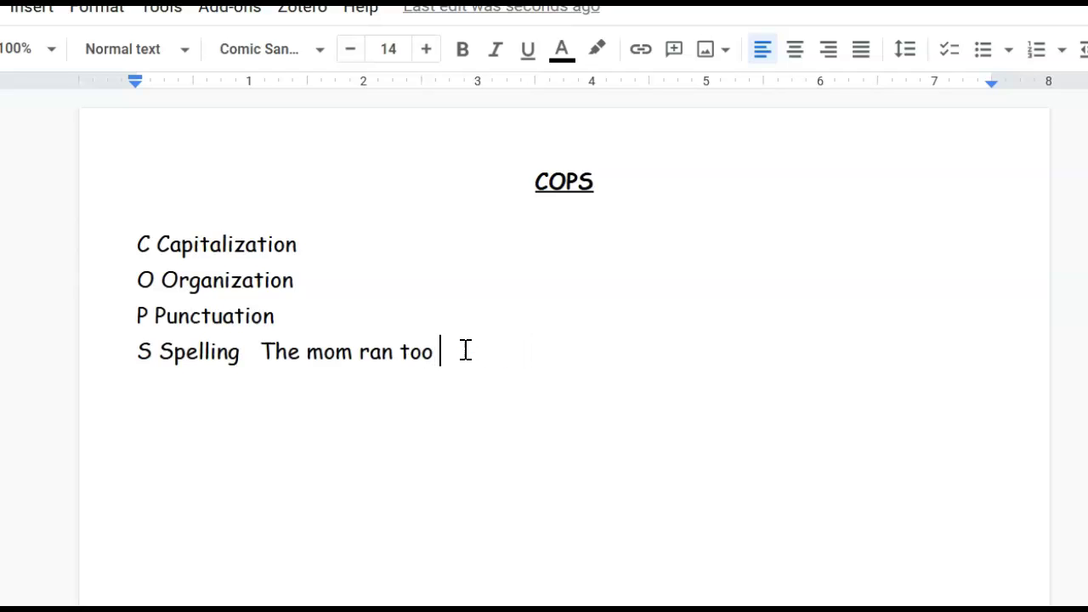
{"action": "type", "text": "the store."}
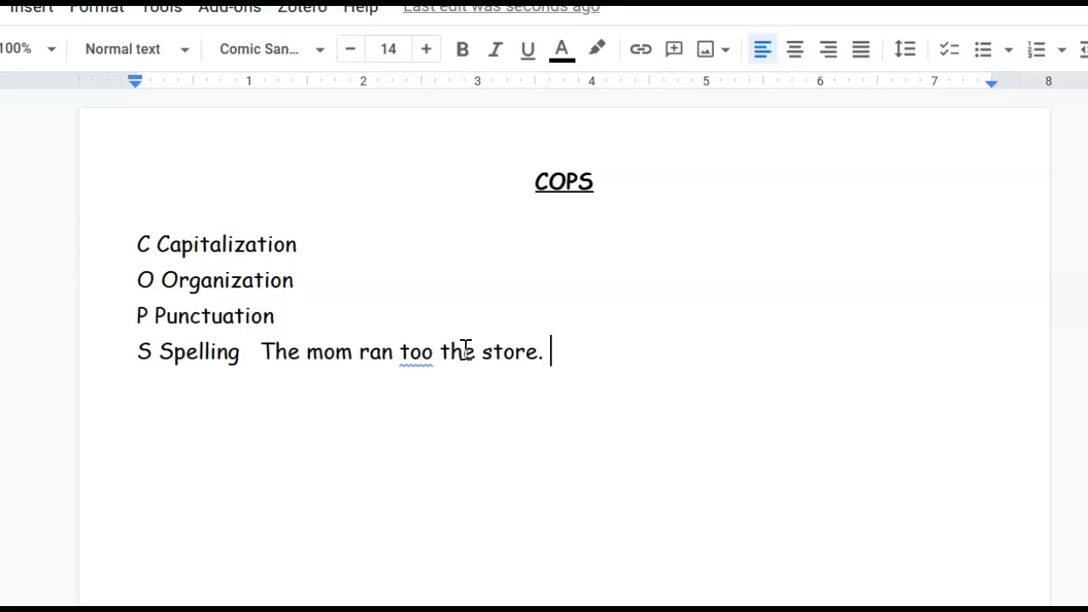
Correct 'too' to 'to', dismiss the suggestion on 'Spelling The', and select the example sentence.
{"action": "right_click", "coordinate": [418, 351]}
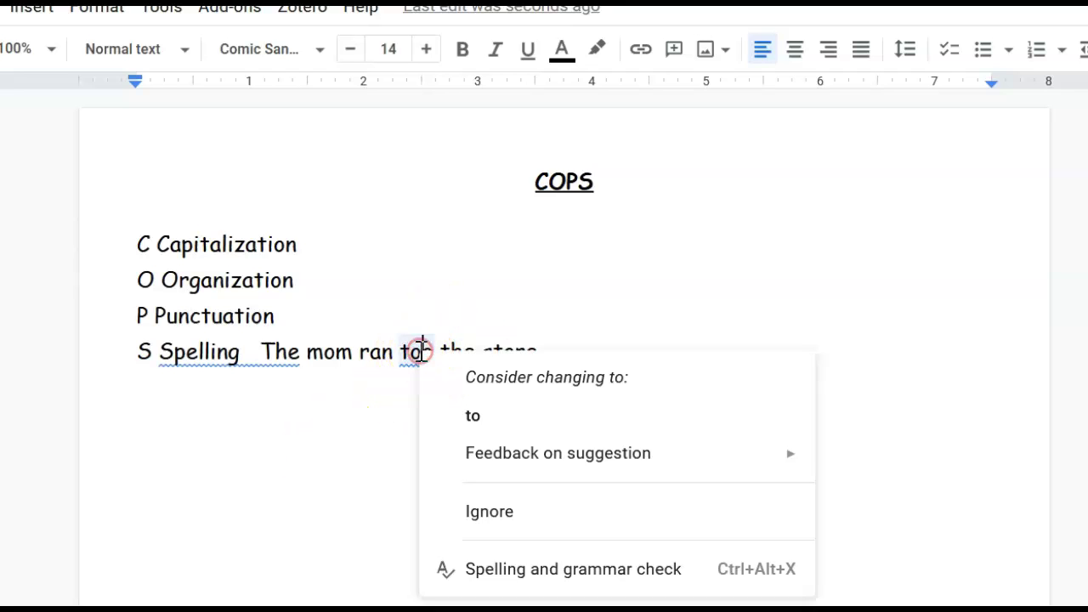
{"action": "left_click", "coordinate": [473, 418]}
{"action": "left_click", "coordinate": [544, 348]}
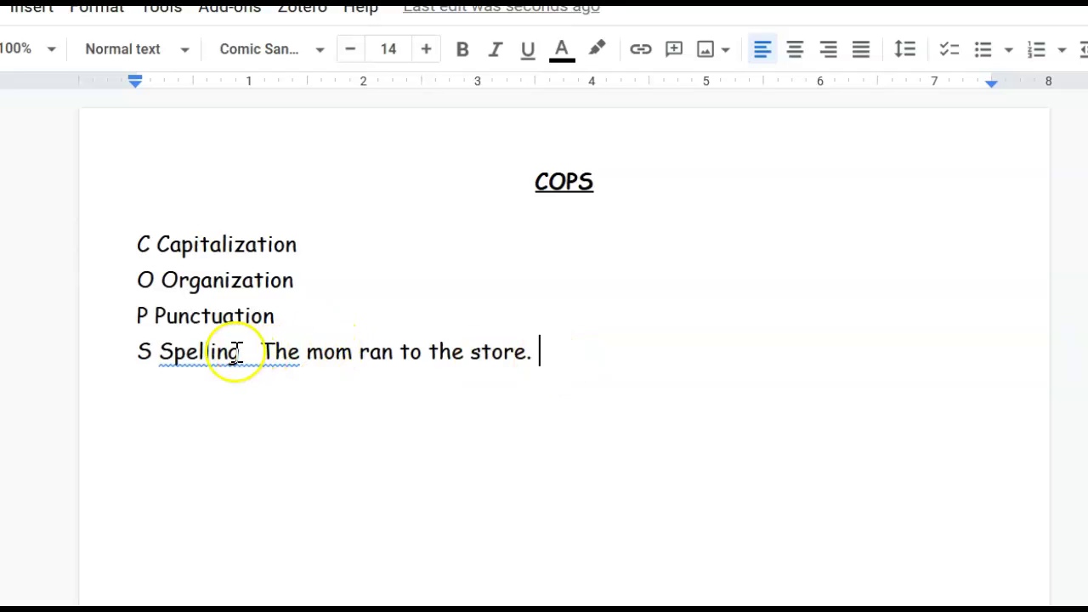
{"action": "left_click", "coordinate": [265, 349]}
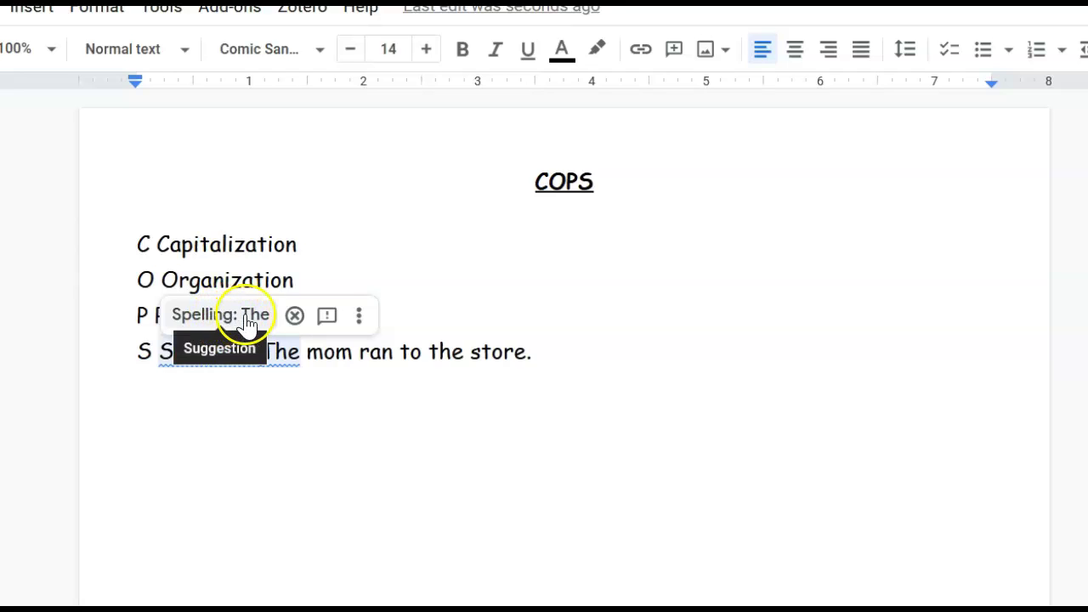
{"action": "left_click", "coordinate": [385, 397]}
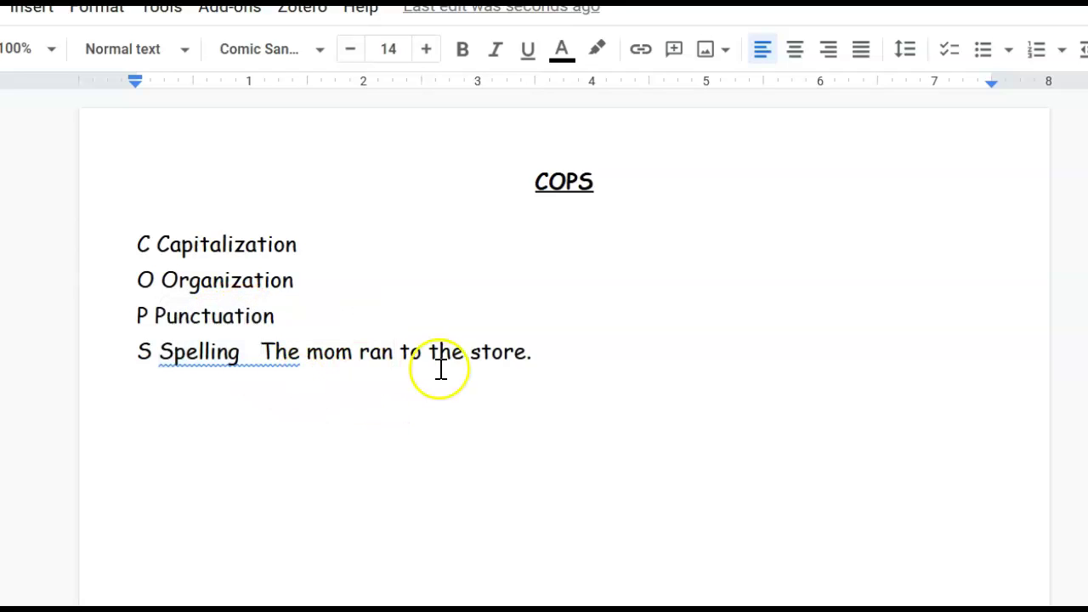
{"action": "left_click_drag", "start_coordinate": [550, 352], "coordinate": [252, 350]}
Delete the selected example sentence and trailing spaces, leaving 'S Spelling'.
{"action": "key", "text": "BackSpace"}
{"action": "key", "text": "BackSpace"}
{"action": "key", "text": "BackSpace"}
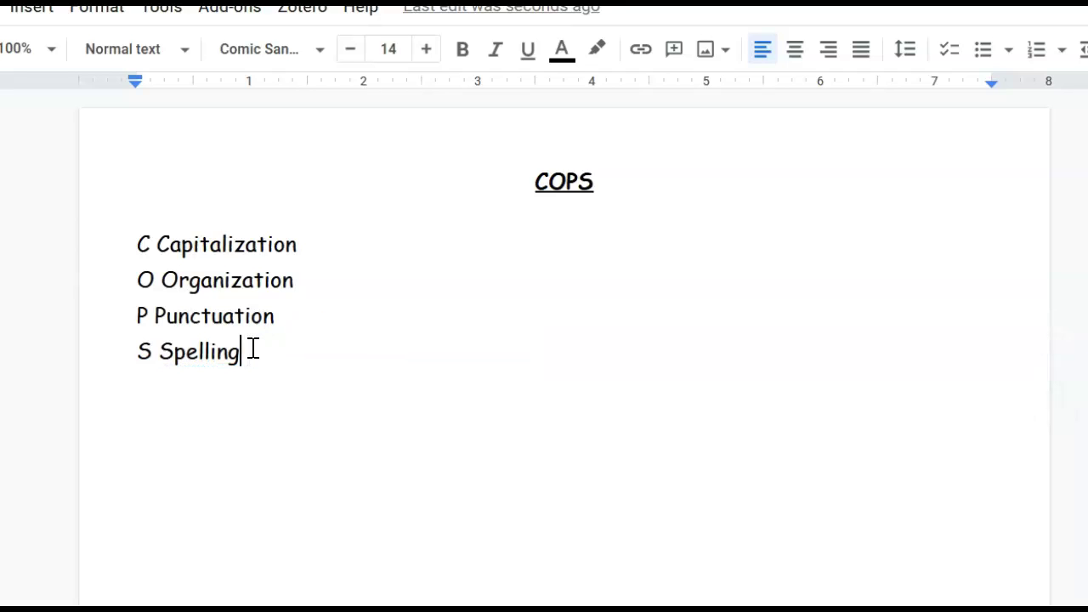
{"action": "left_click", "coordinate": [282, 398]}
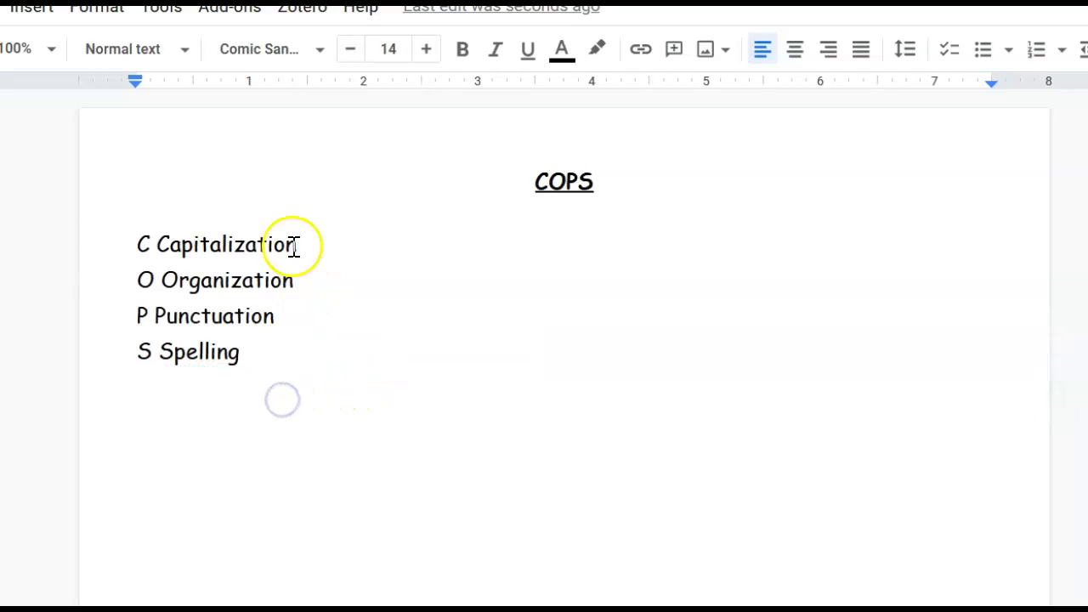